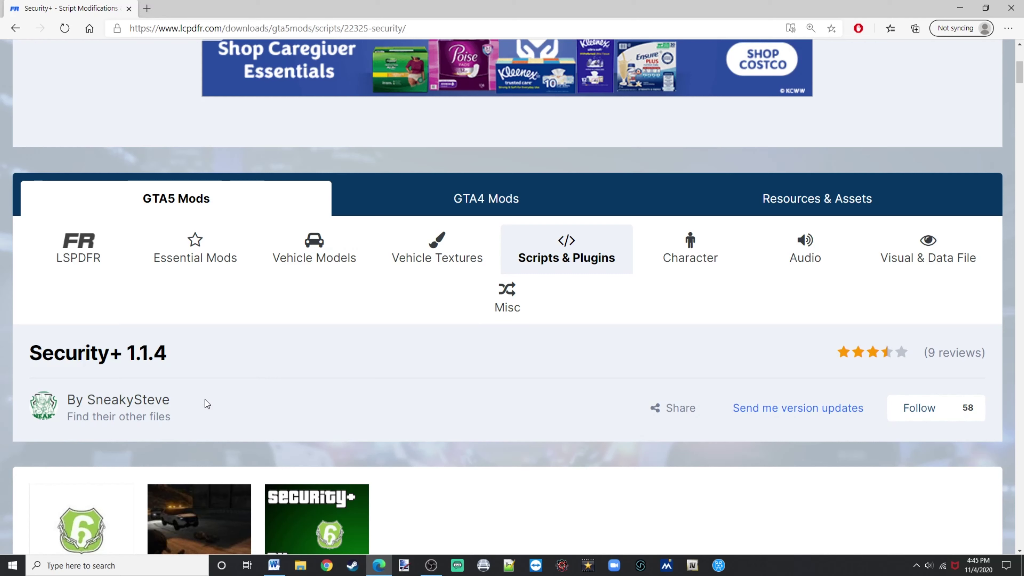
- Accept the script modification terms for Security+ 1.1.4 and request the download of its main file
scroll(207, 403, down, 8)
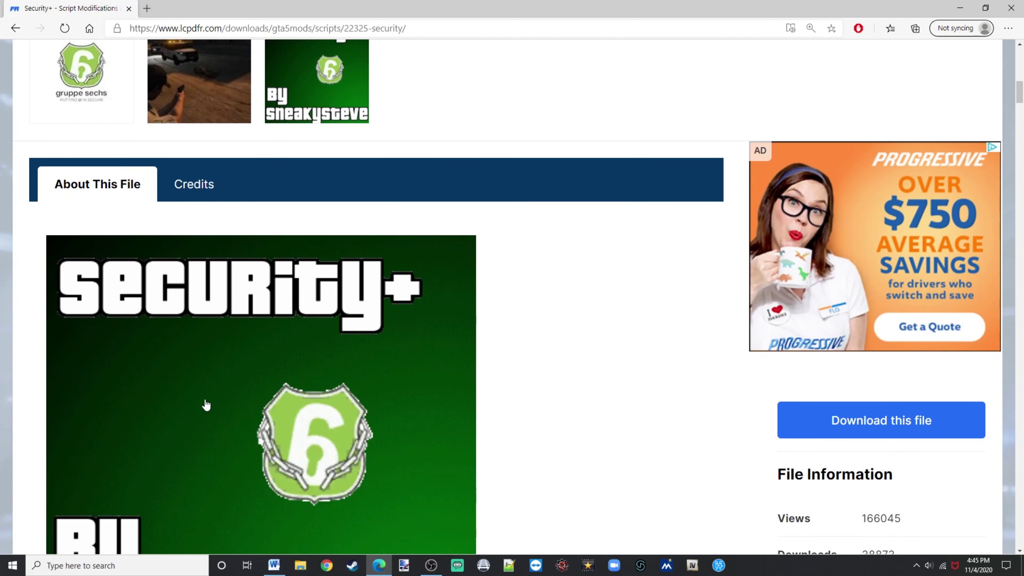
scroll(206, 404, down, 7)
scroll(206, 404, up, 3)
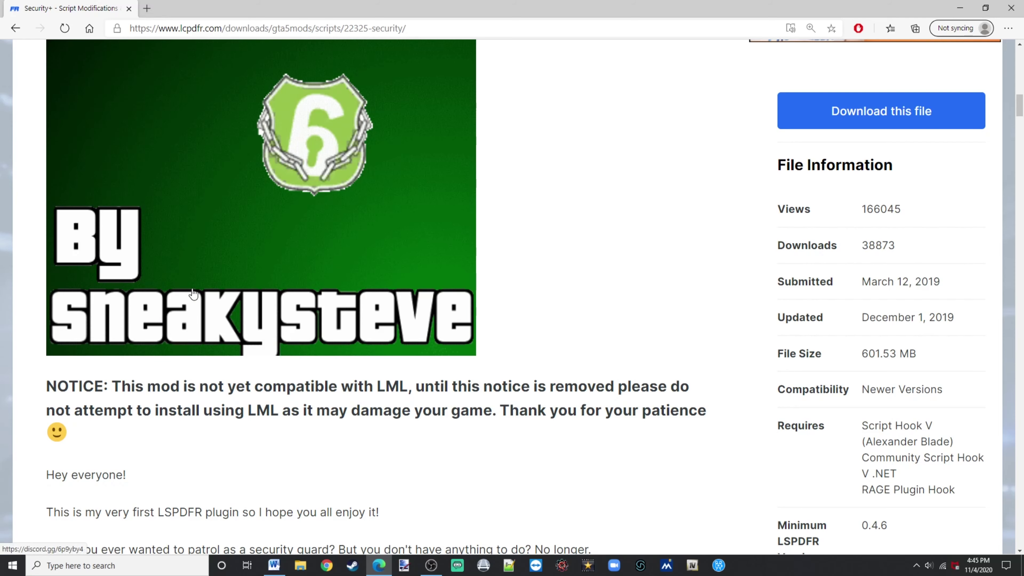
click(848, 125)
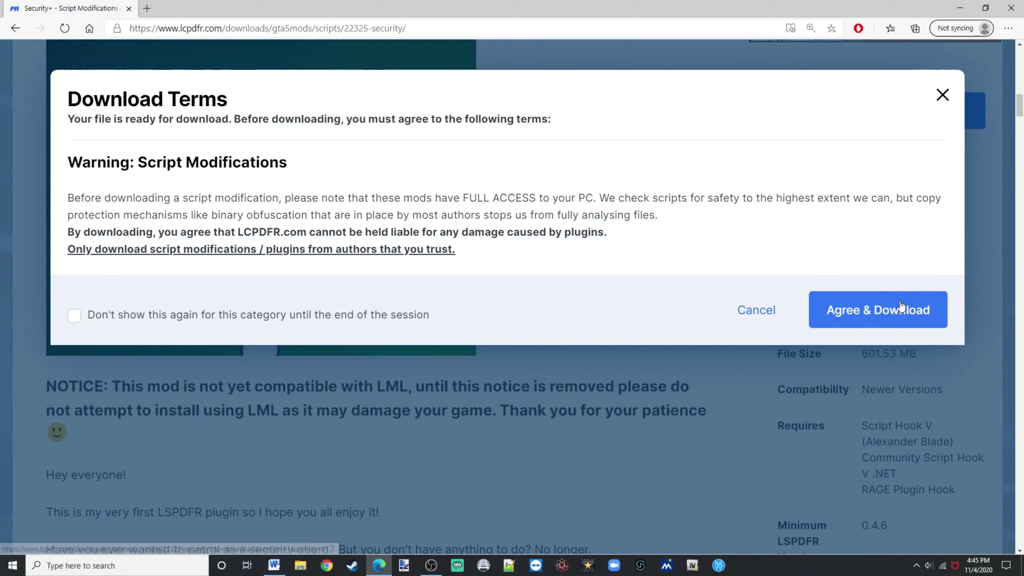
click(882, 308)
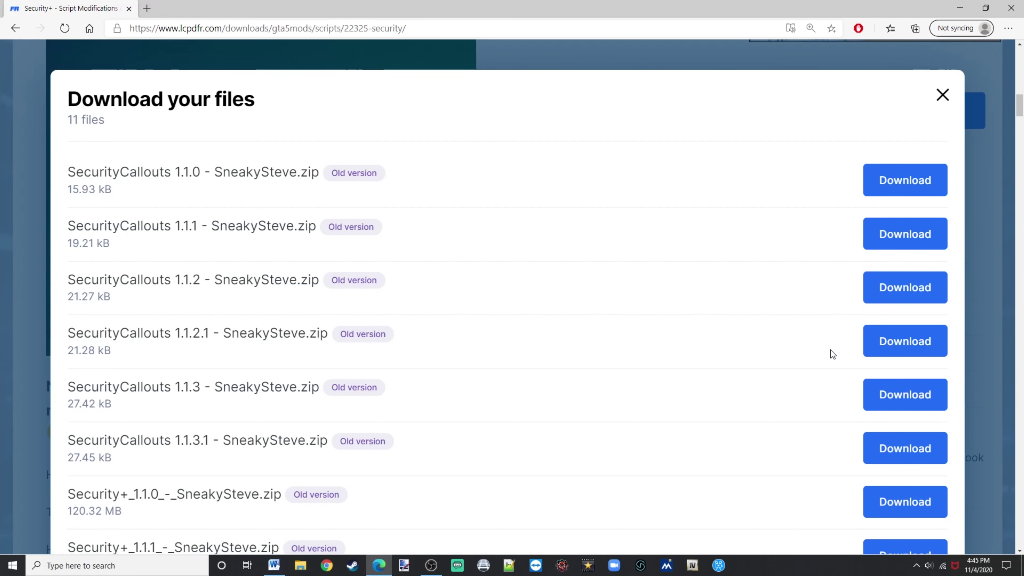
scroll(830, 349, down, 10)
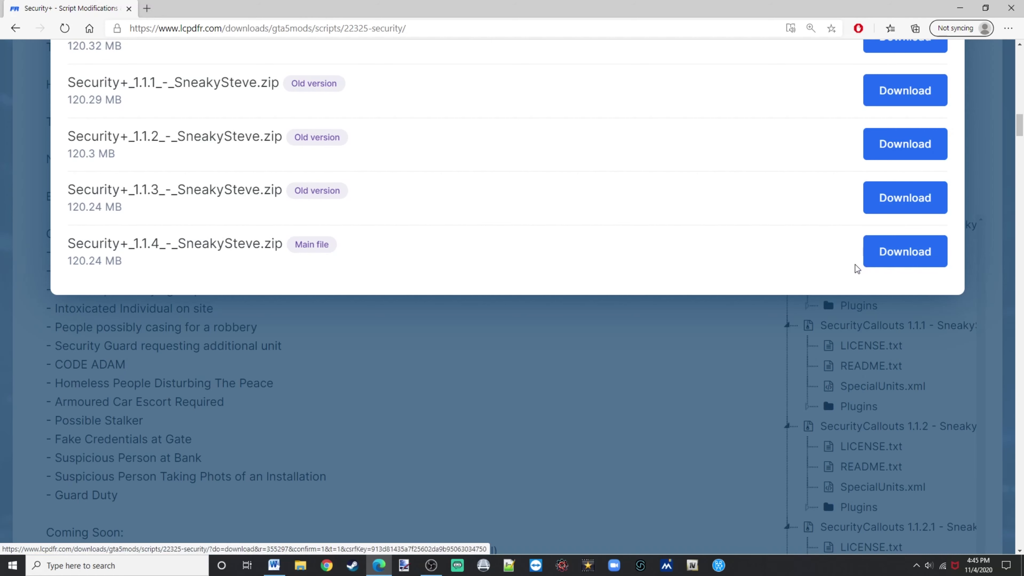
click(876, 256)
click(877, 256)
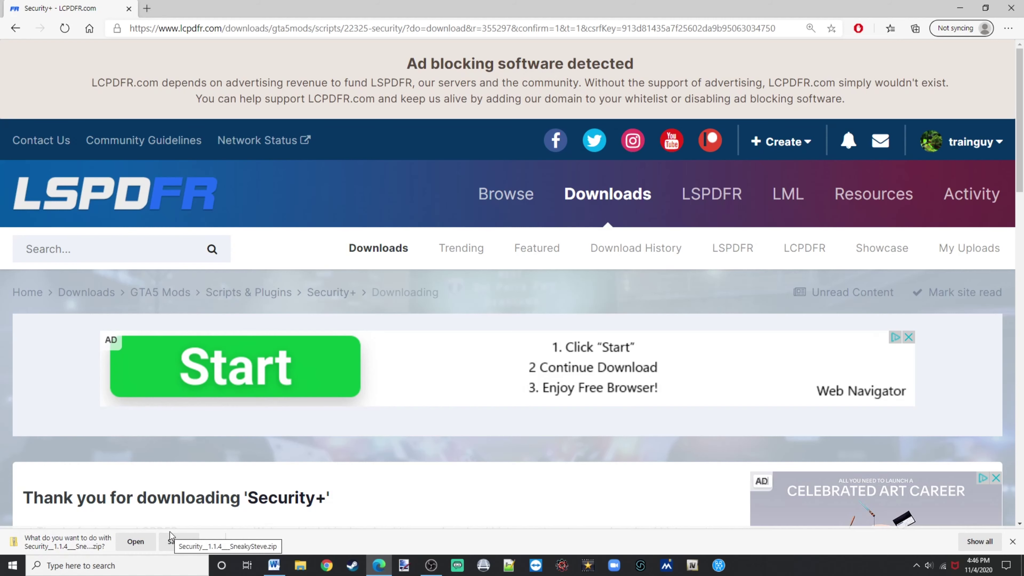
- Open the save prompt for the Security+ archive, cancel it, and close the browser despite the pending download
click(179, 541)
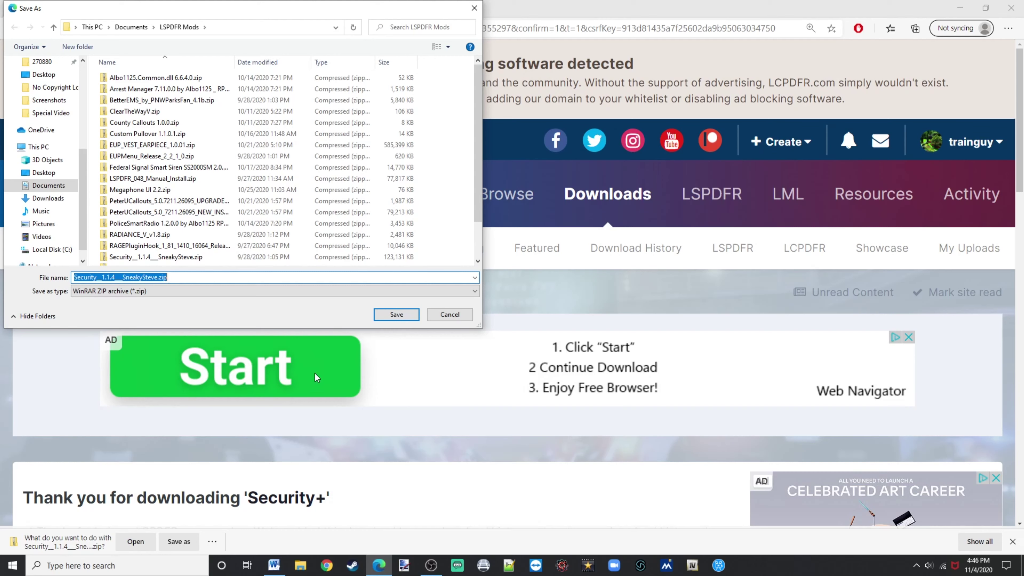
click(455, 316)
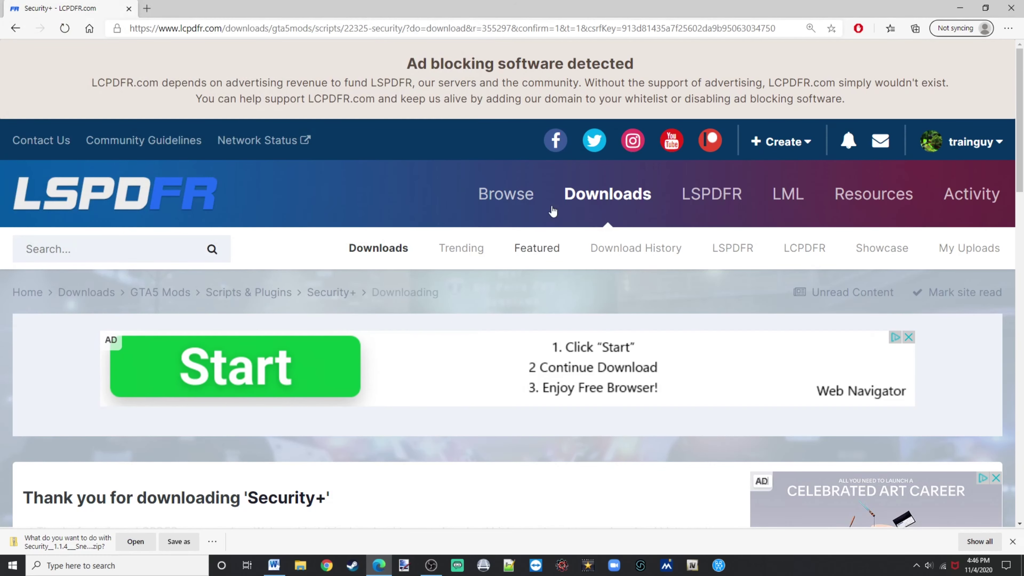
click(1010, 8)
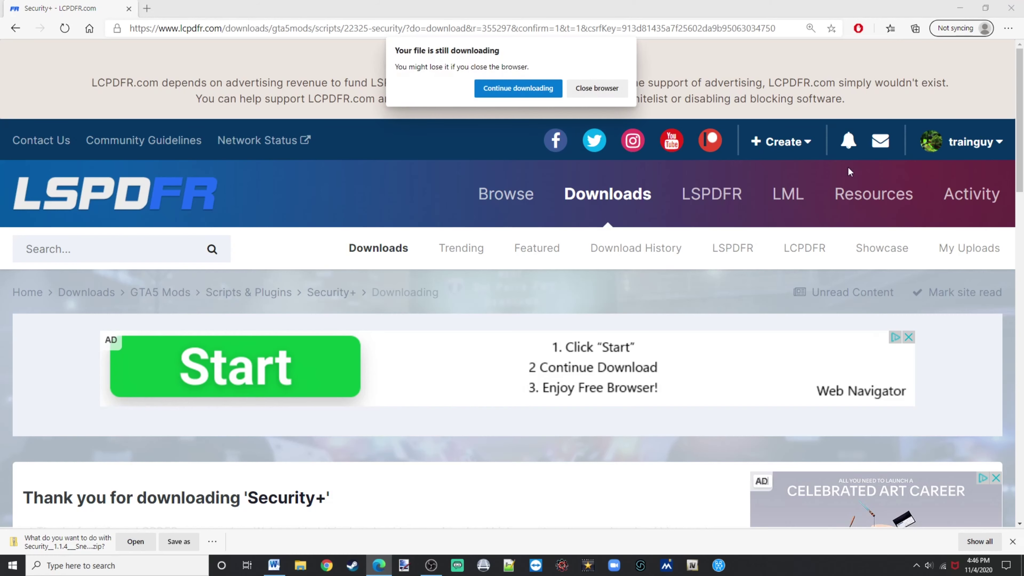
click(595, 90)
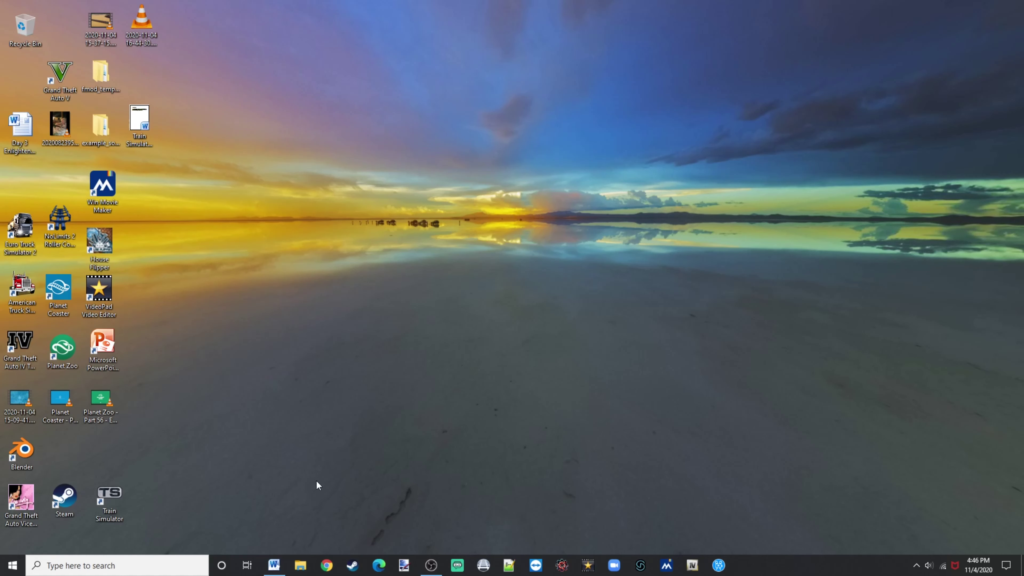
- Open the Grand Theft Auto V folder under Steam\steamapps\common in File Explorer
right_click(297, 568)
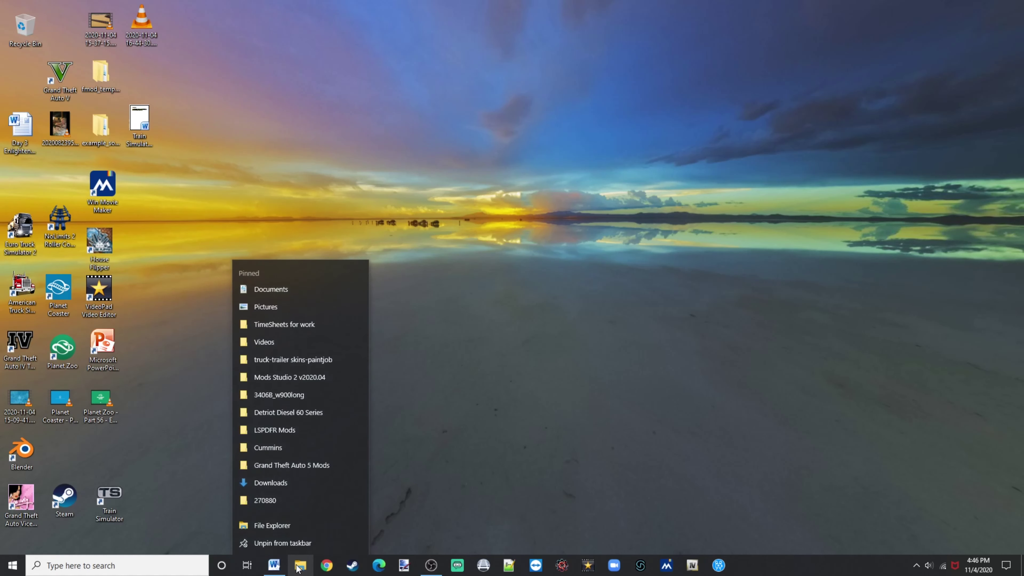
click(288, 567)
mouse_move(289, 567)
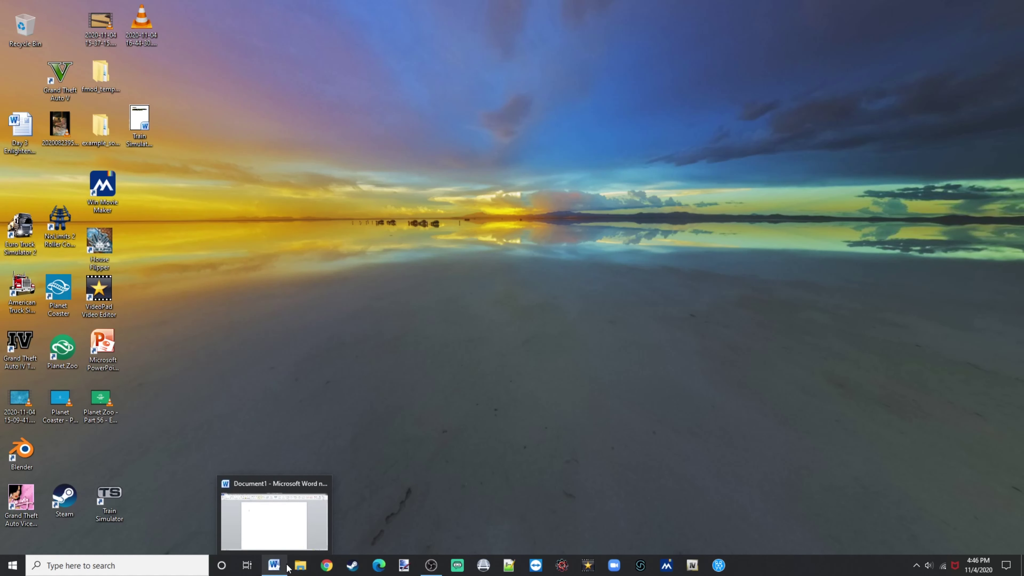
right_click(301, 566)
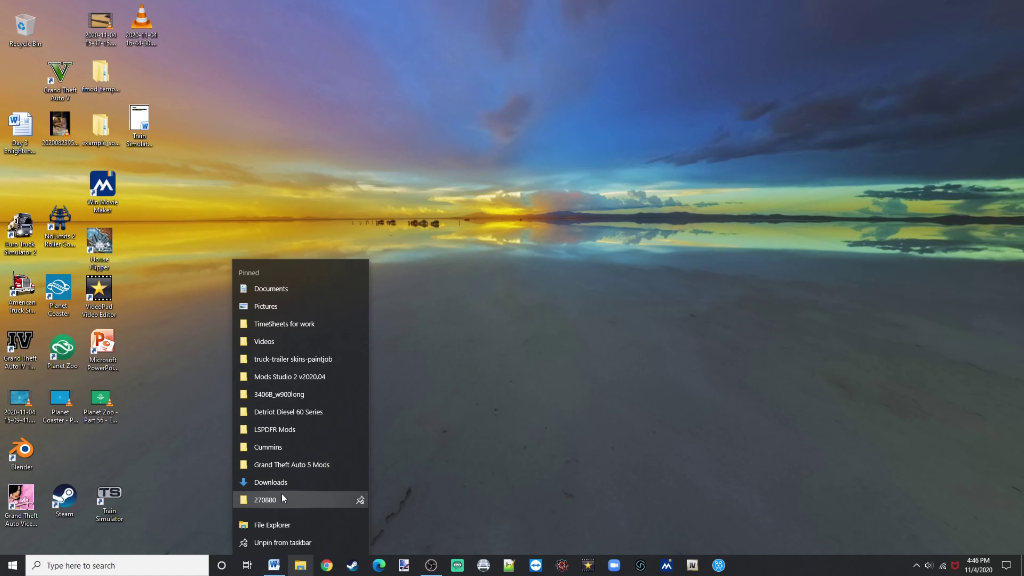
click(285, 485)
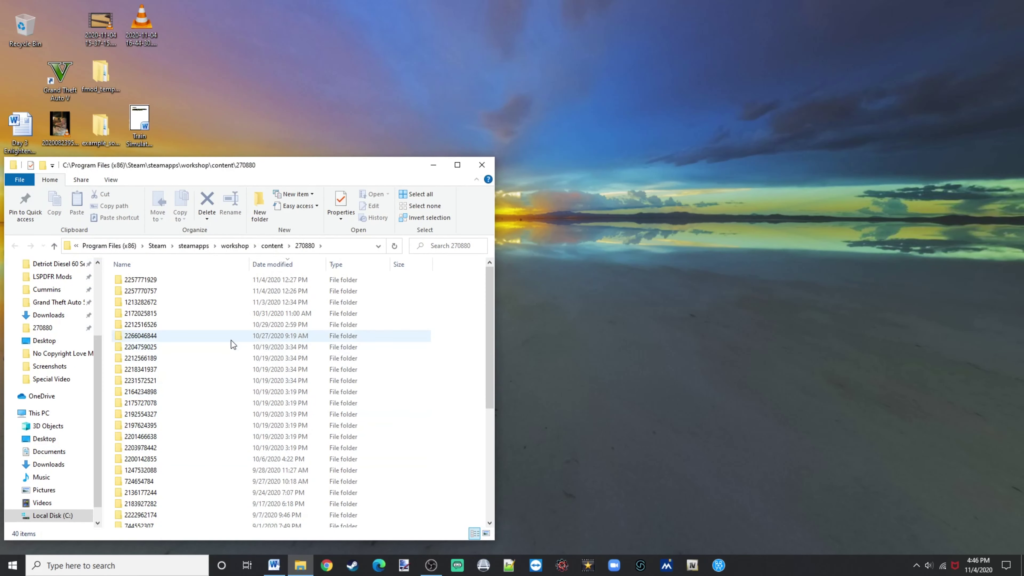
click(194, 245)
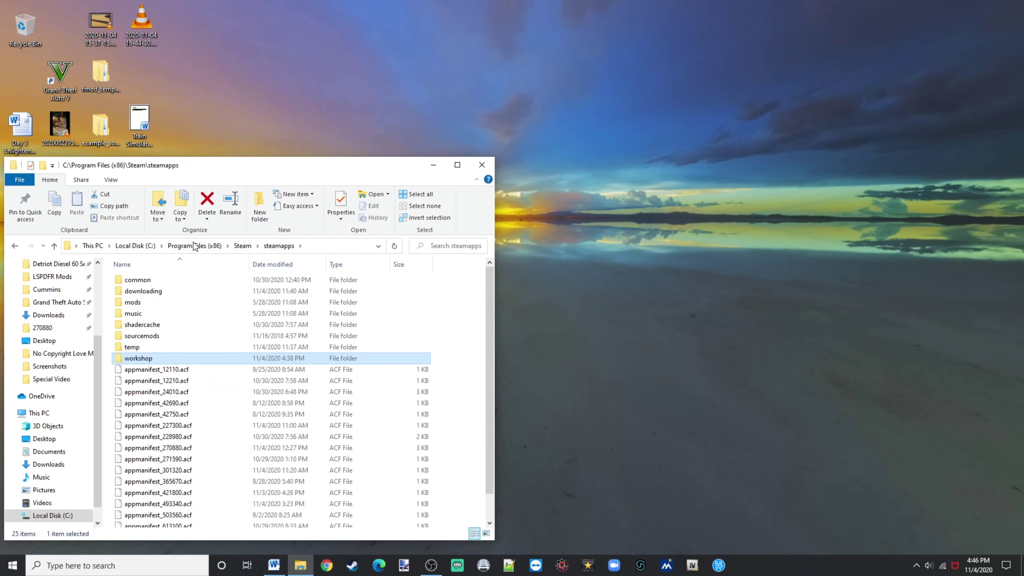
double_click(176, 279)
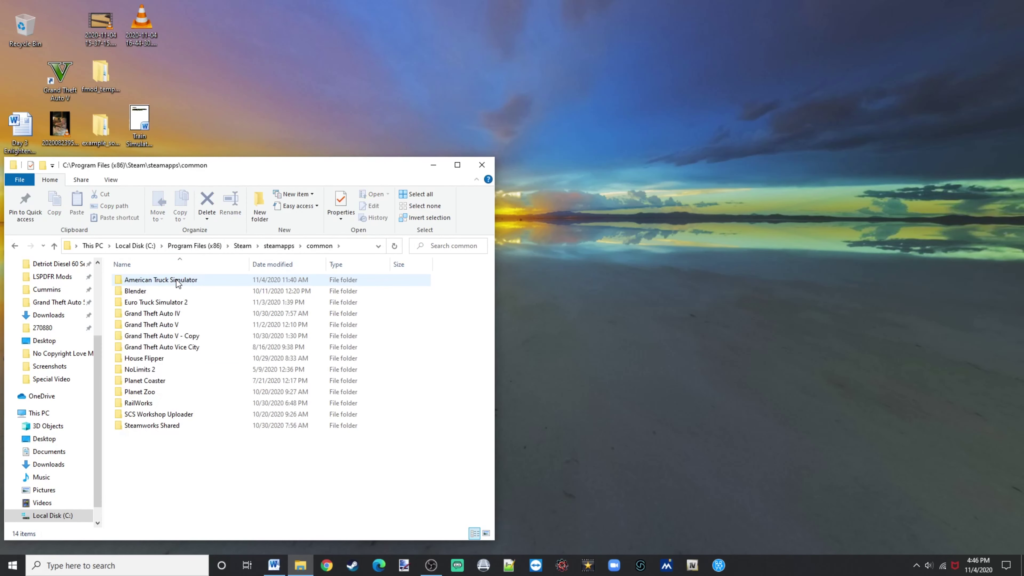
click(167, 324)
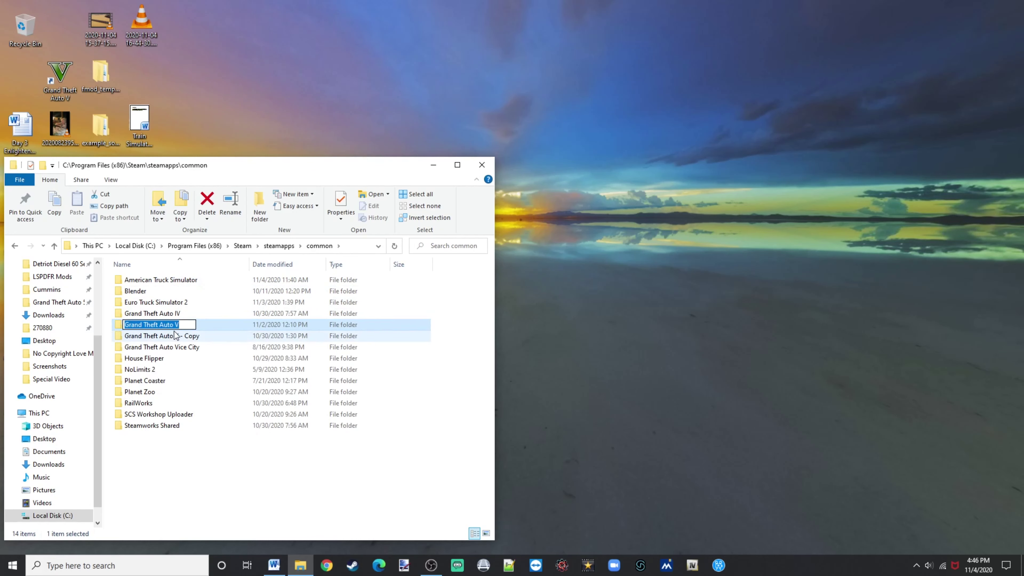
double_click(204, 323)
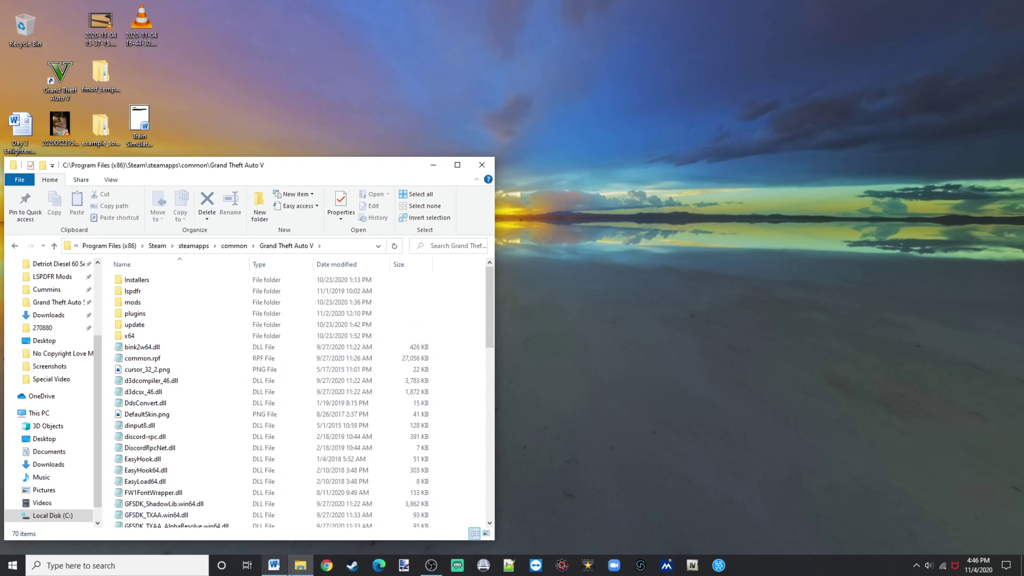
- Open the LSPDFR Mods folder in a second File Explorer window and place it beside the game folder
right_click(300, 565)
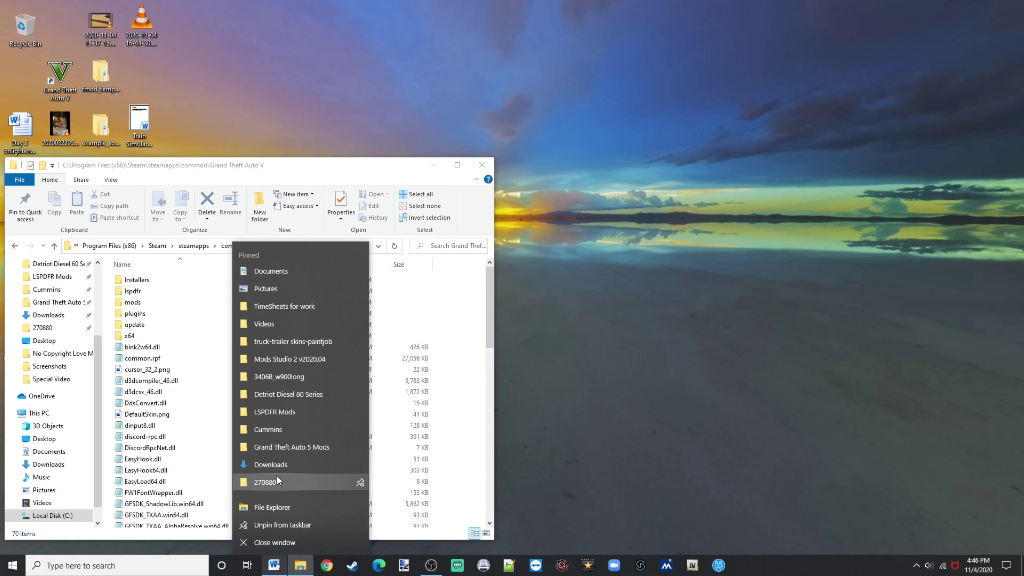
click(275, 412)
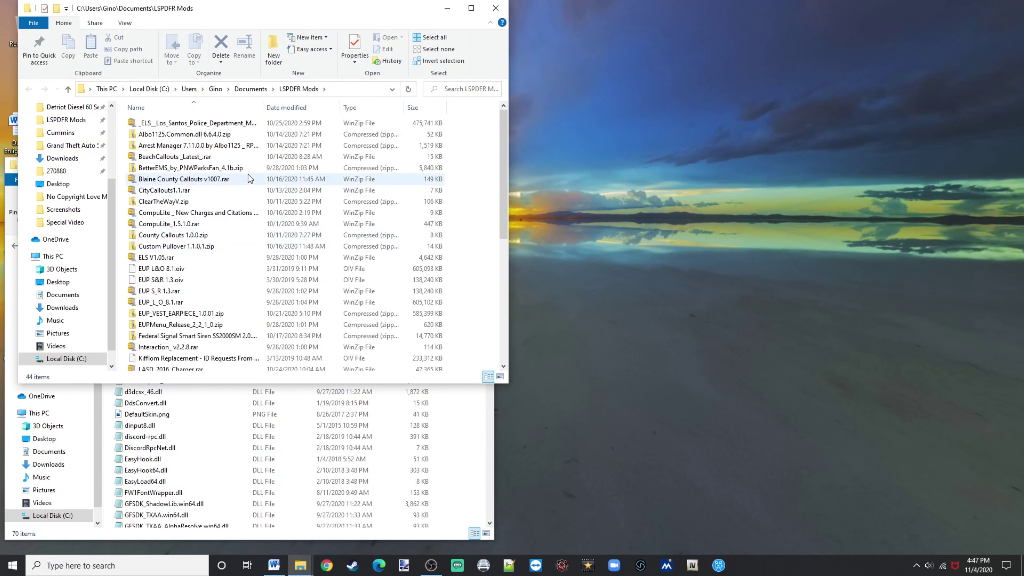
drag(312, 13, 805, 135)
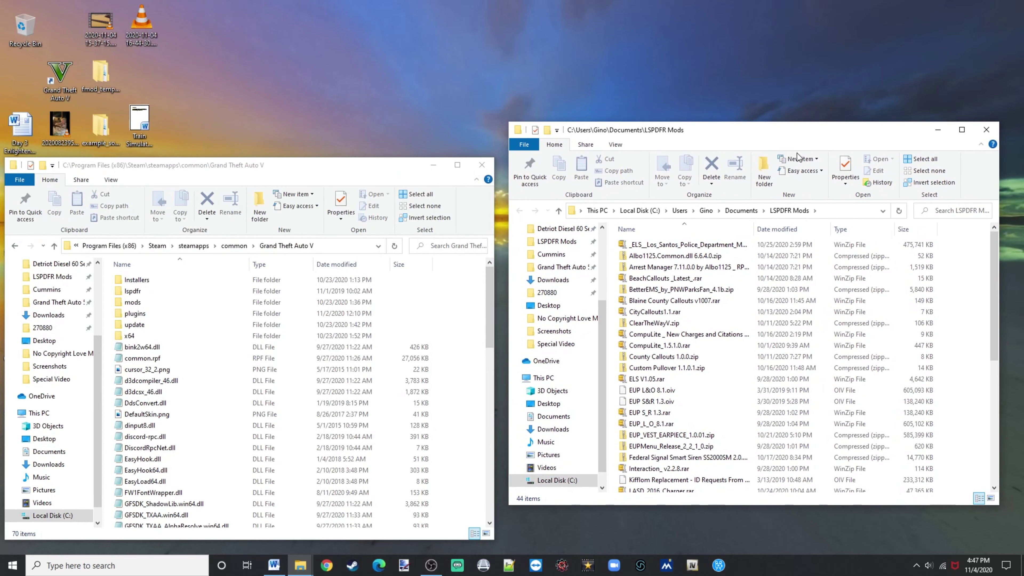
- Open the Security+ 1.1.4 zip archive from LSPDFR Mods in WinRAR and dismiss the licence notice
scroll(686, 279, down, 6)
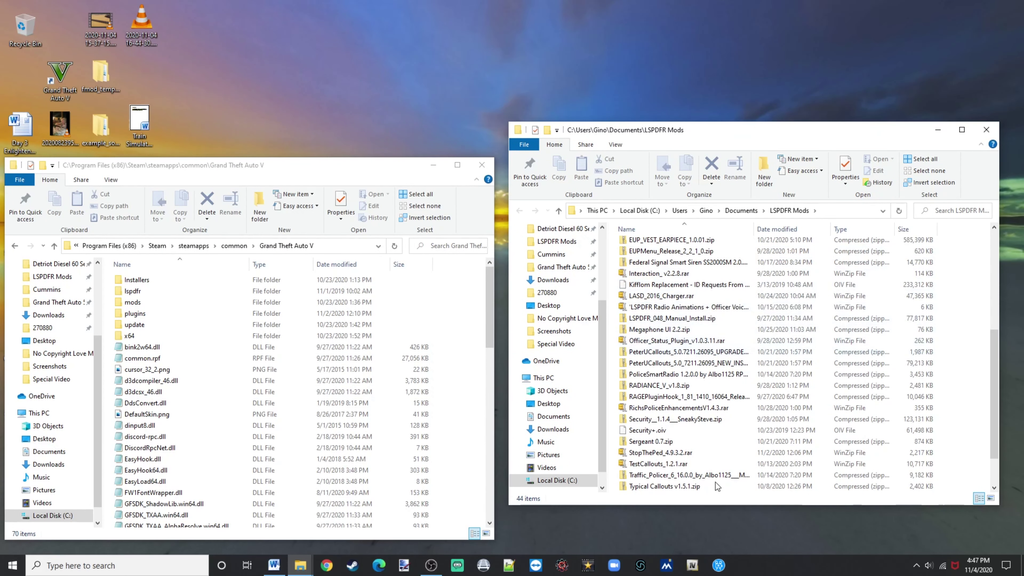
right_click(621, 420)
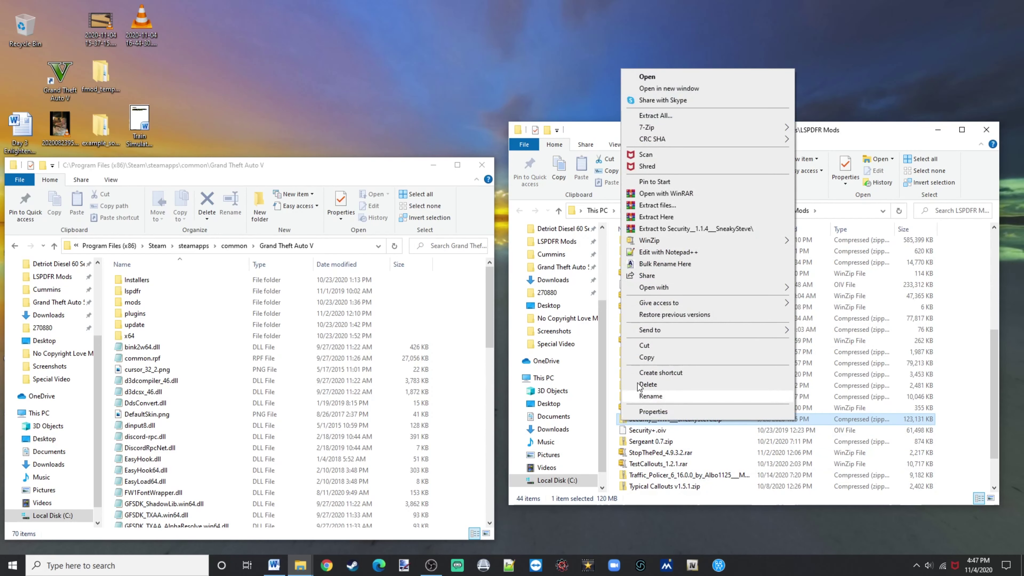
click(639, 193)
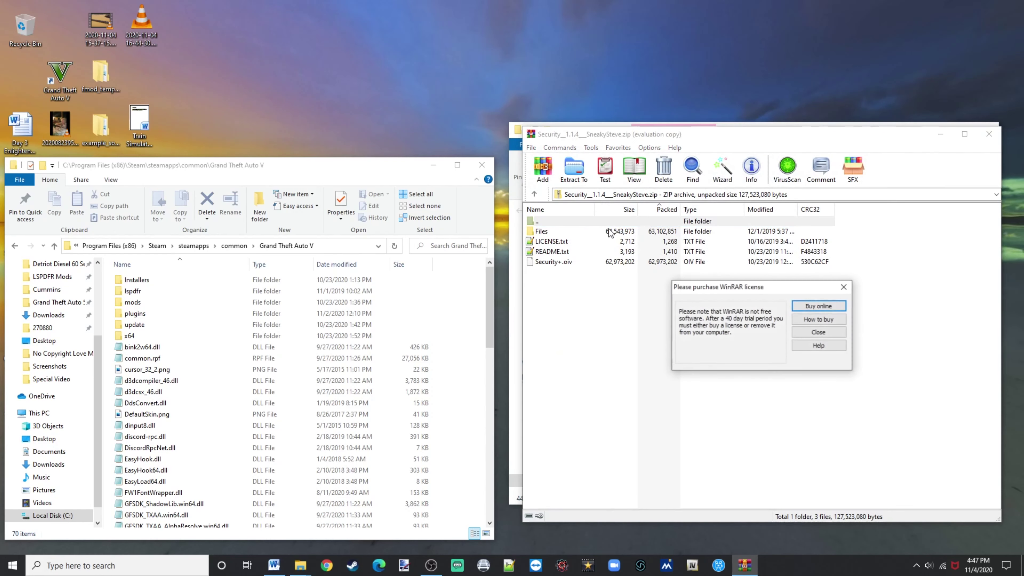
click(807, 332)
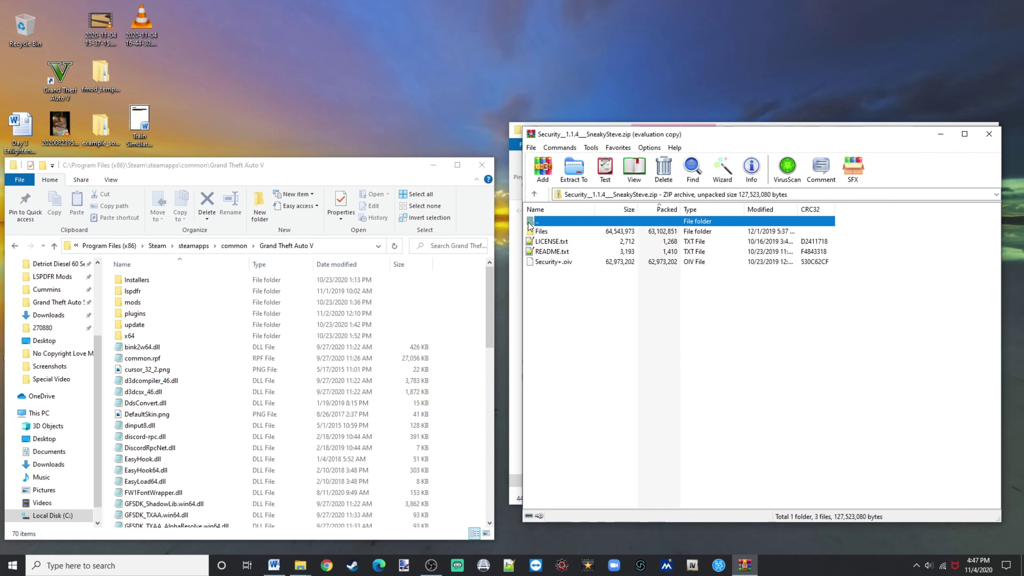
- Extract the ELS, Plugins and LSPDFR folders from the archive's Files\For You folder into the Grand Theft Auto V folder
click(533, 231)
double_click(533, 231)
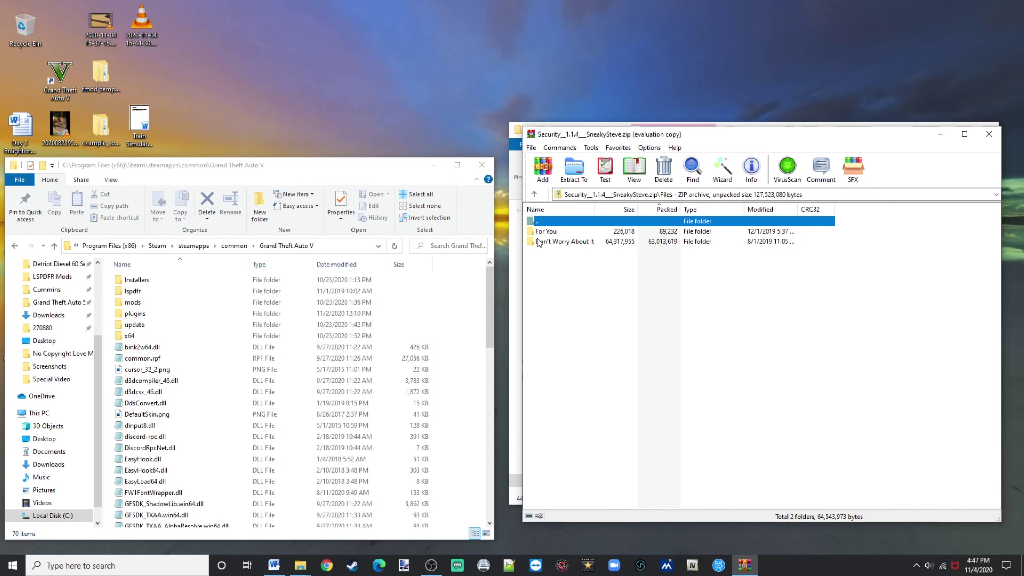
double_click(536, 233)
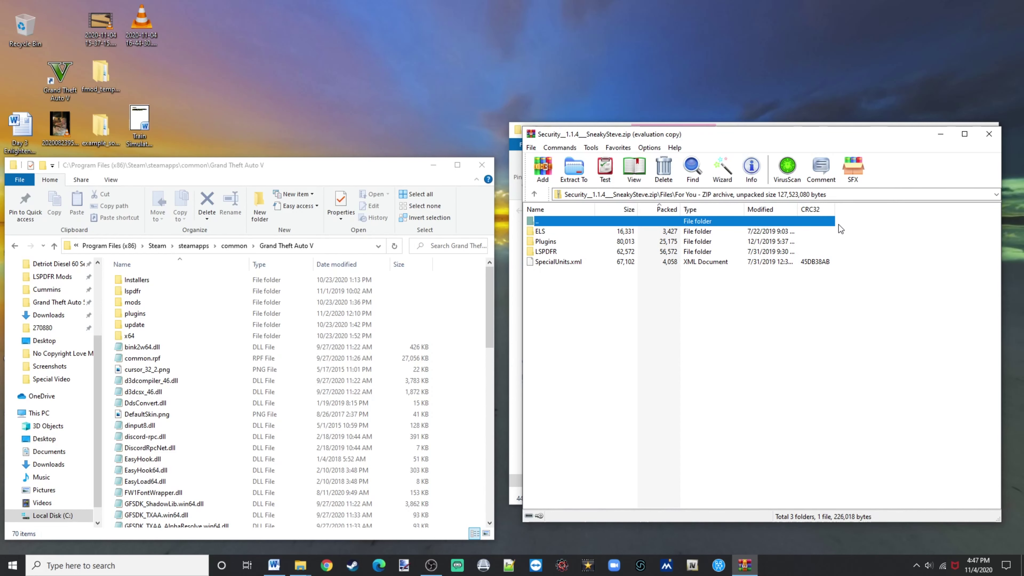
click(832, 229)
drag(833, 229, 645, 254)
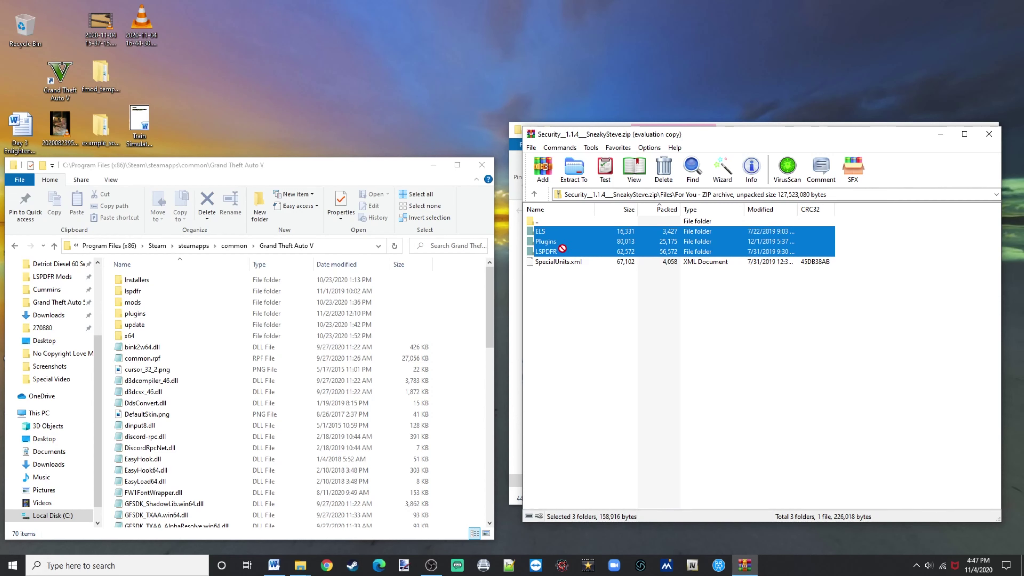
drag(562, 249, 454, 370)
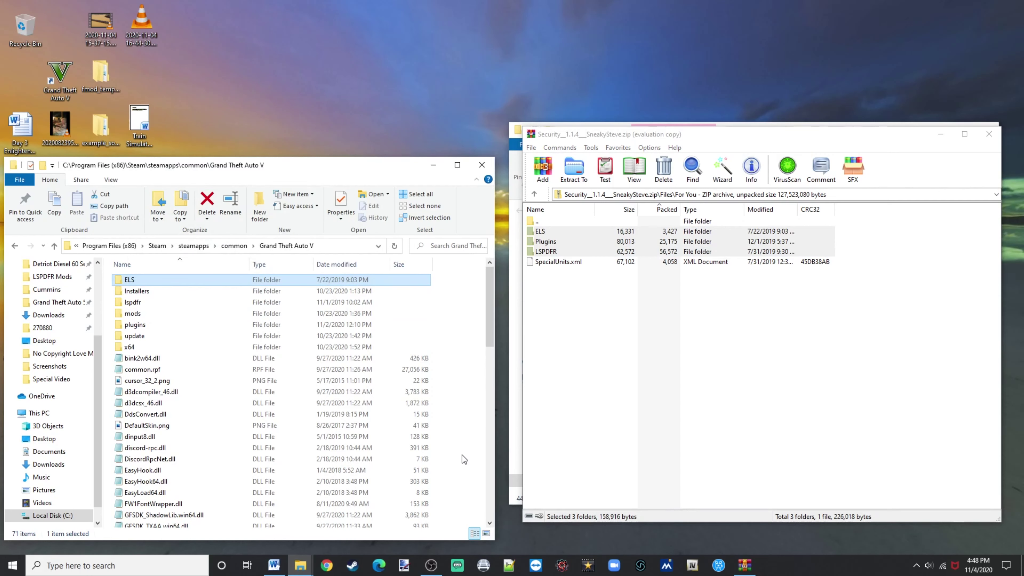
- Replace SpecialUnits.xml in the game's plugins\LSPDFR\UltimateBackup folder with the version from the archive
double_click(253, 326)
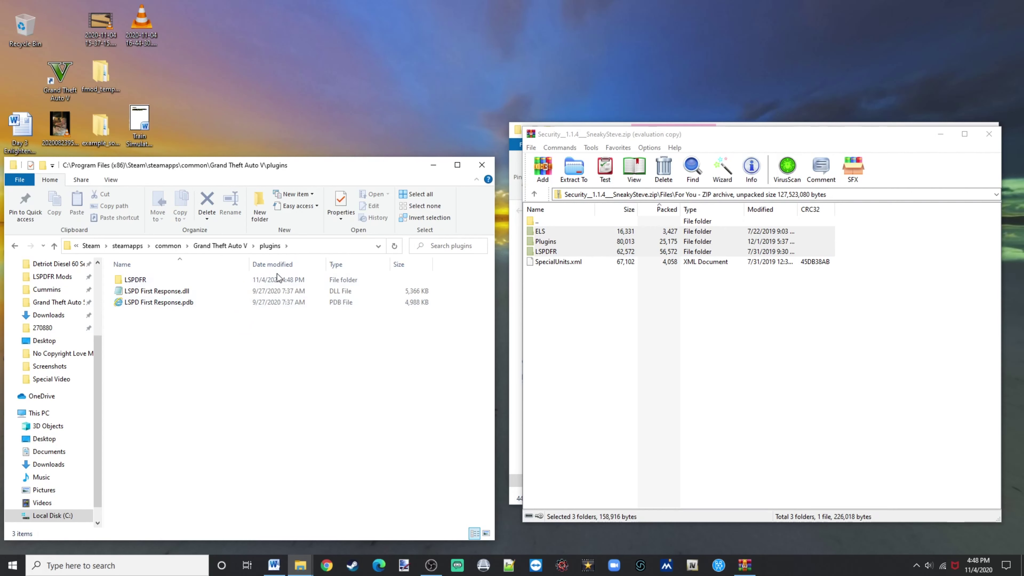
double_click(268, 276)
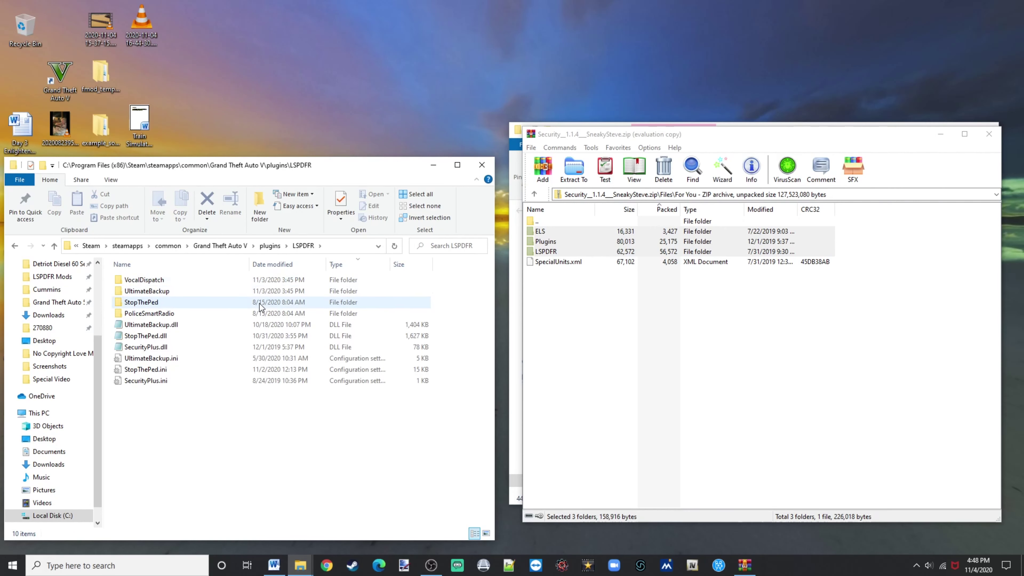
double_click(278, 292)
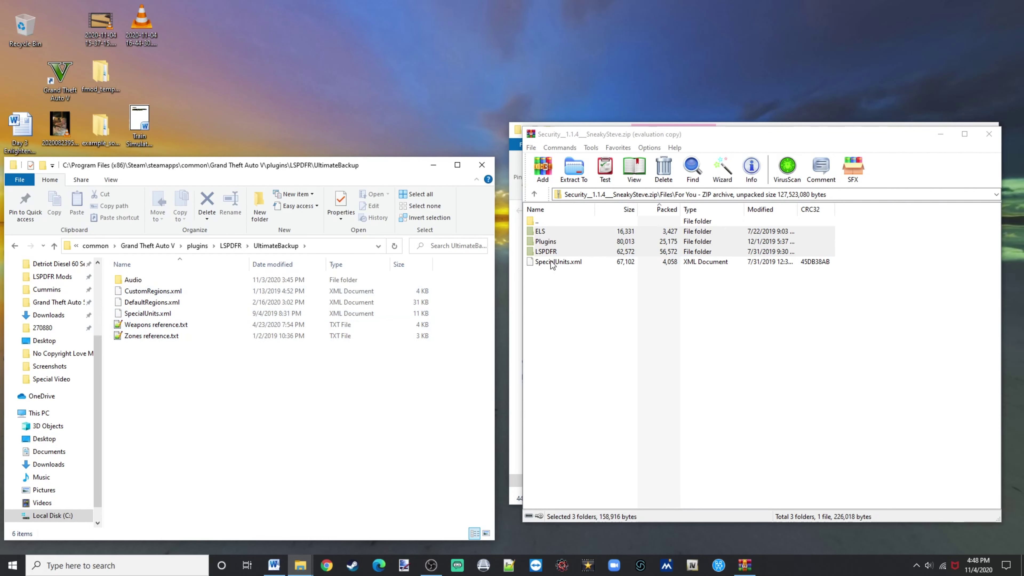
drag(549, 263, 407, 376)
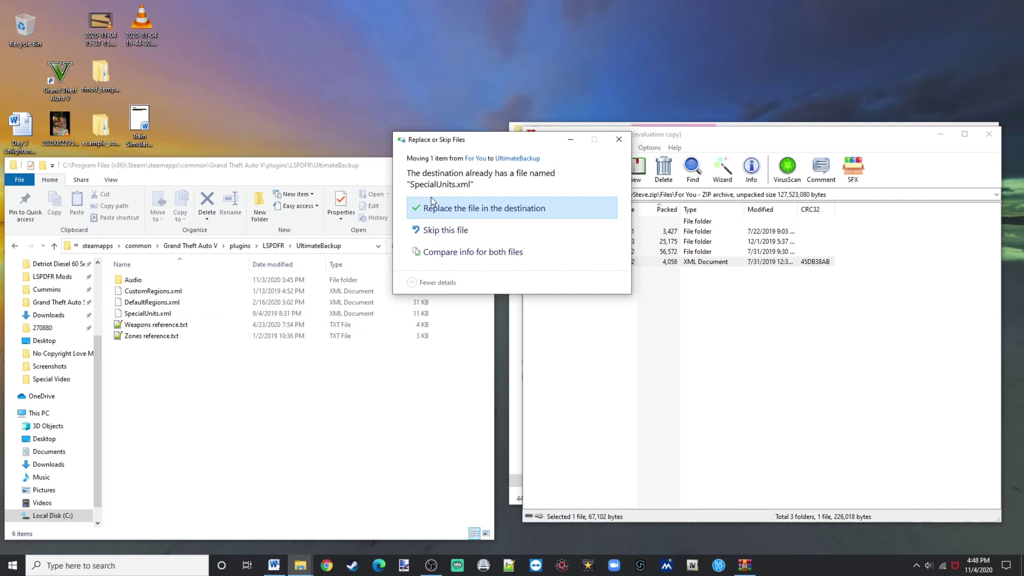
click(413, 213)
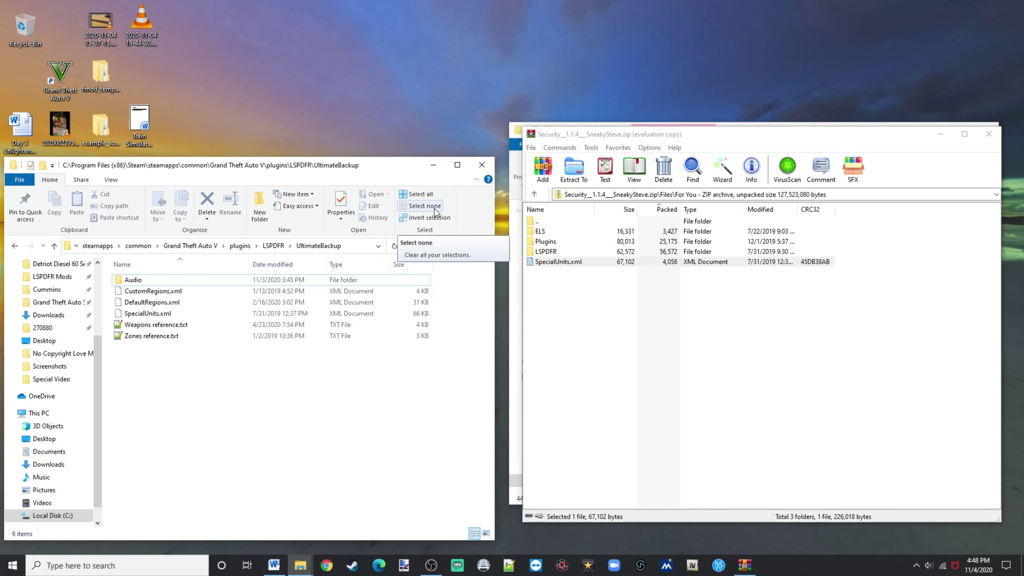
- Close the UltimateBackup folder window and the WinRAR archive, and switch to OBS
click(482, 165)
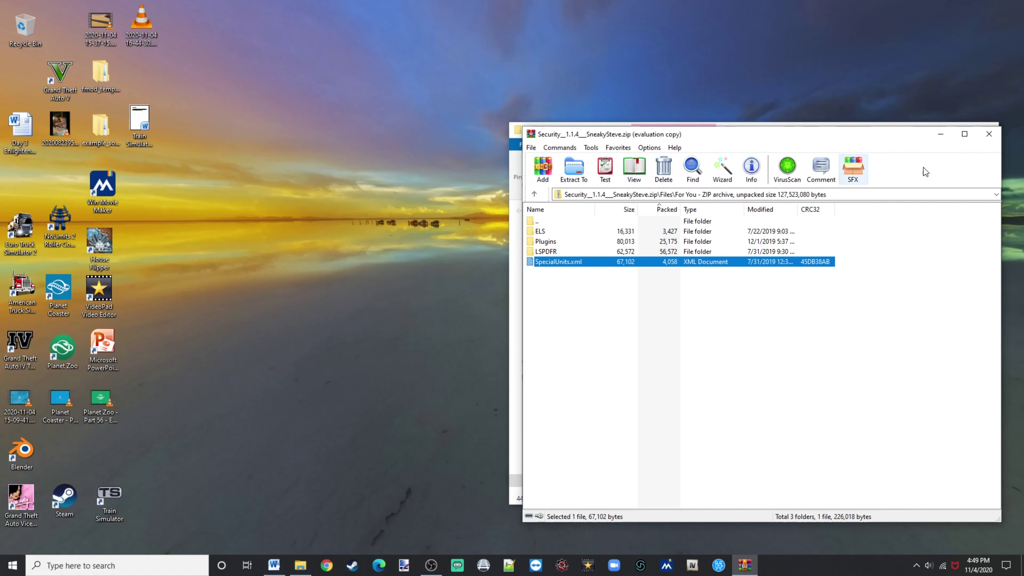
click(986, 135)
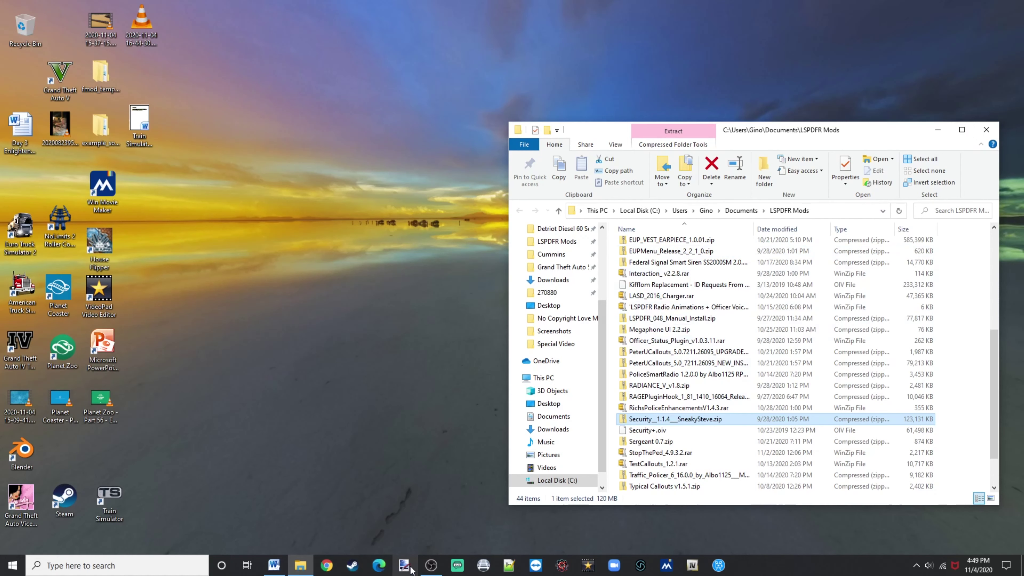
click(431, 564)
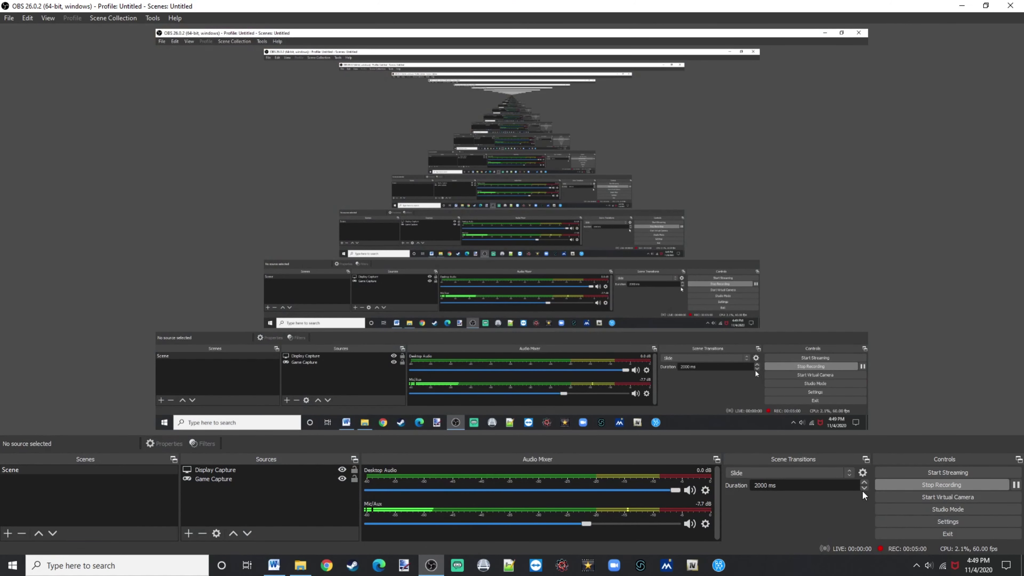